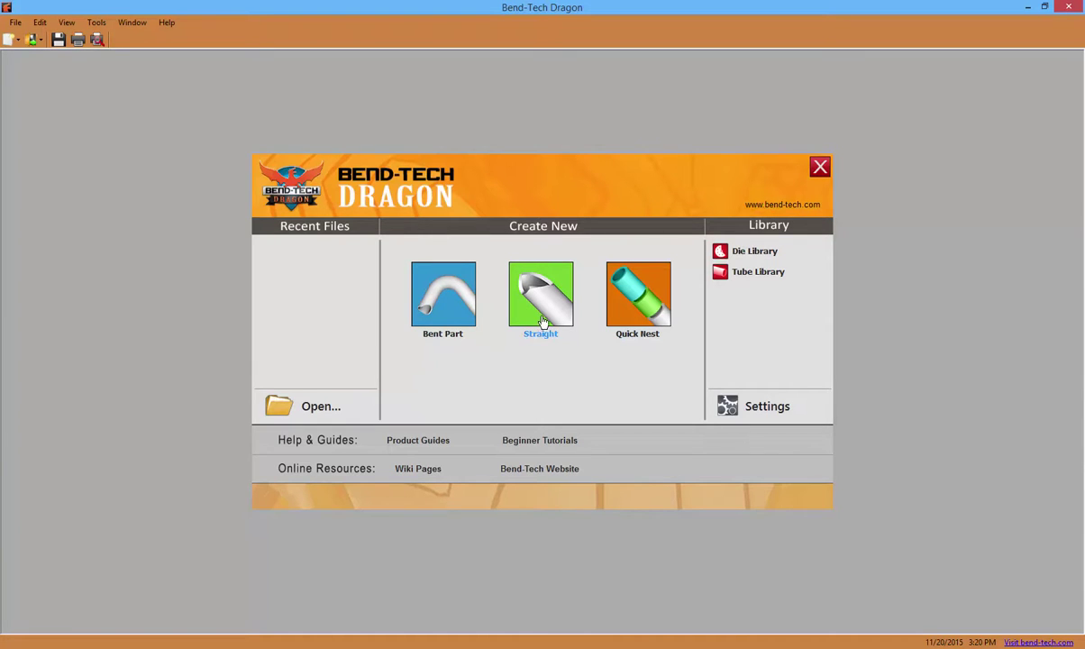
Create a new straight tube 24 long, showing cross tubes at both ends
left_click(510, 304)
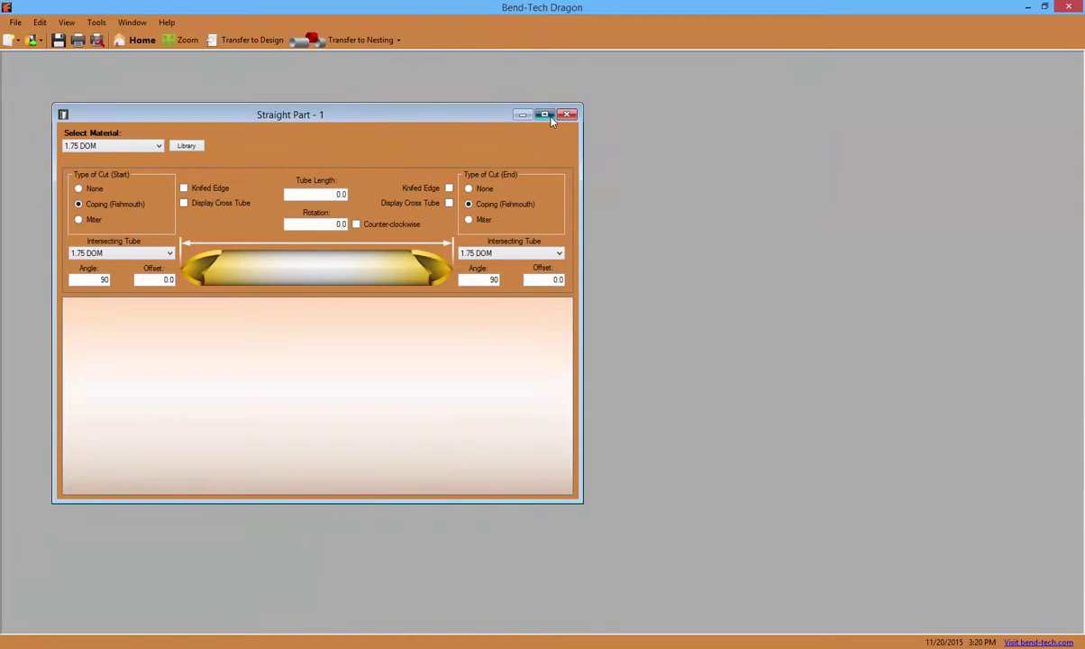
left_click(545, 115)
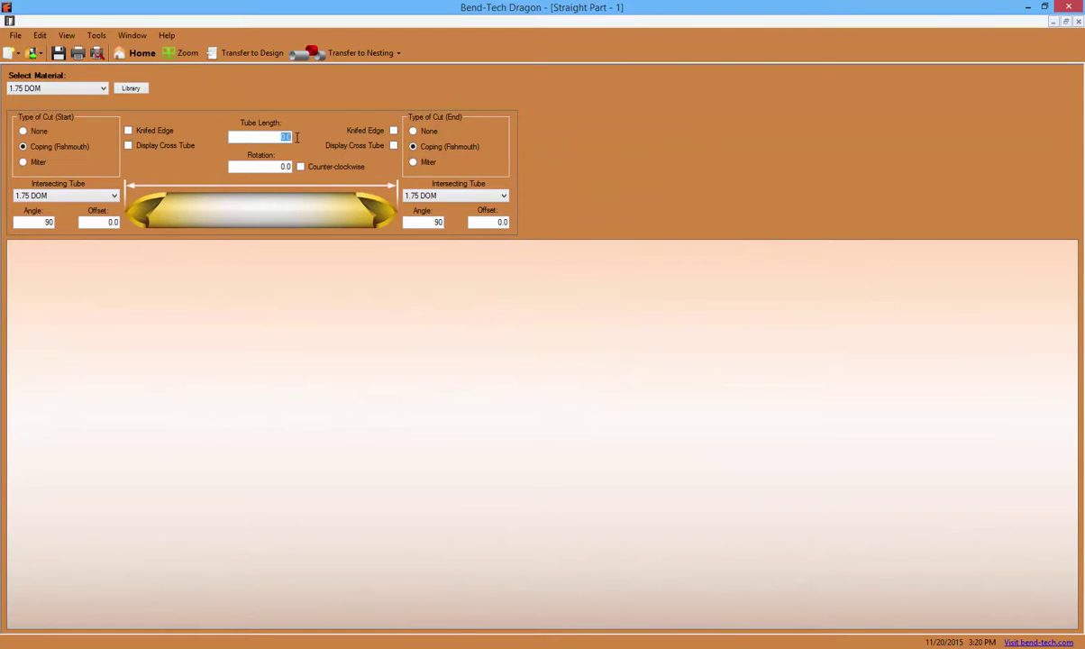
left_click(266, 134)
type("24")
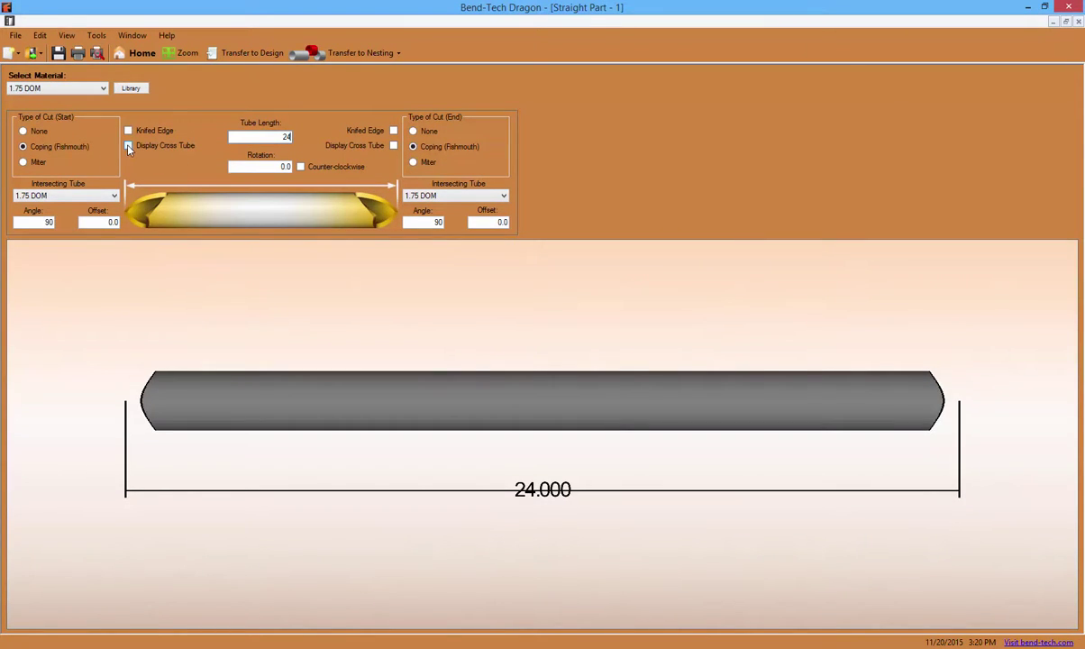
left_click(128, 146)
left_click(392, 146)
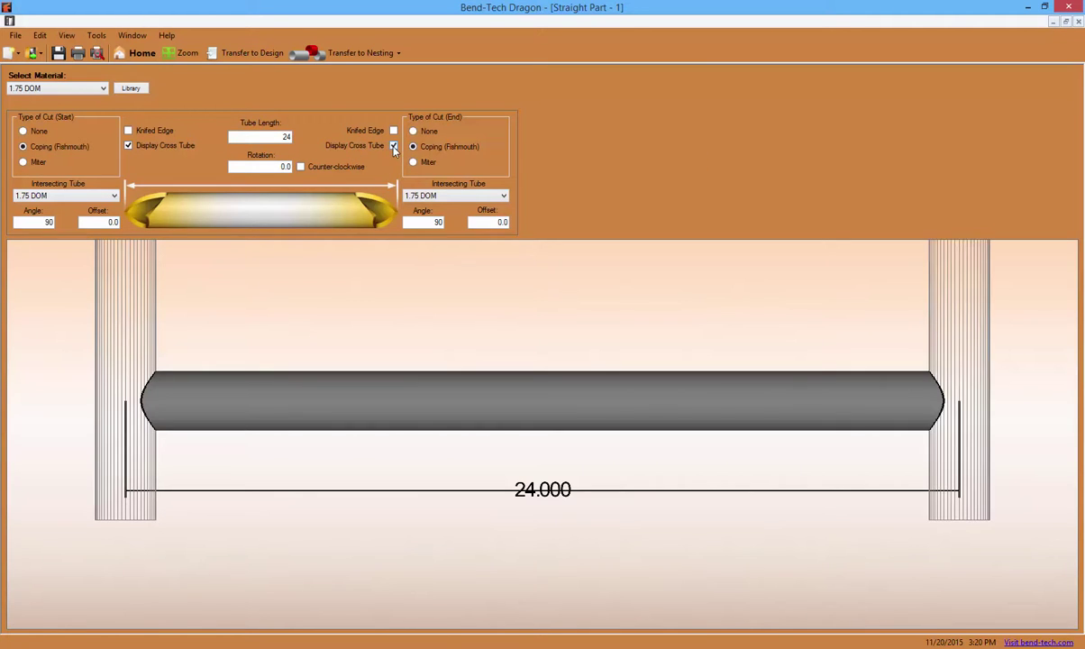
Set the tube rotation to 90 and both end coping angles to 45°
left_click_drag(275, 166, 293, 167)
type("90")
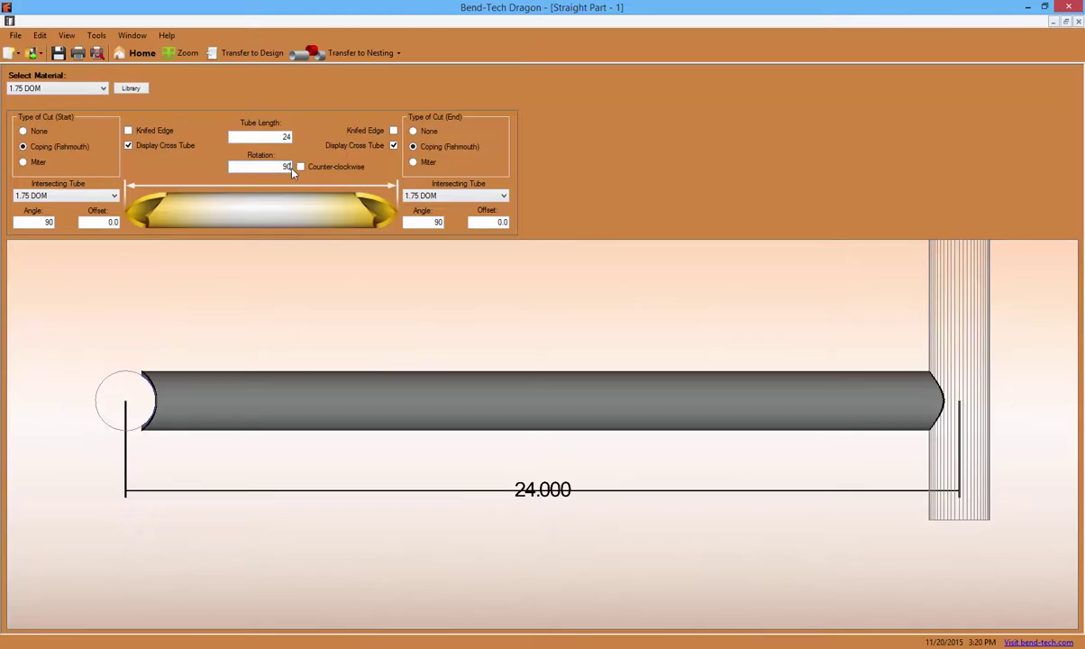
left_click_drag(432, 367, 456, 398)
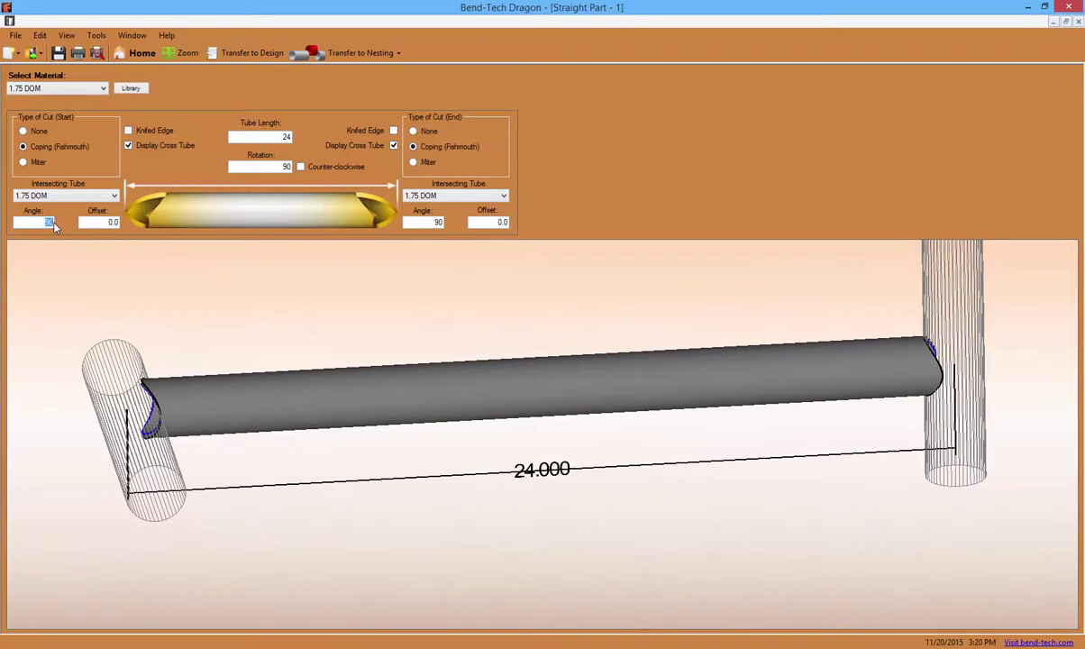
type("45")
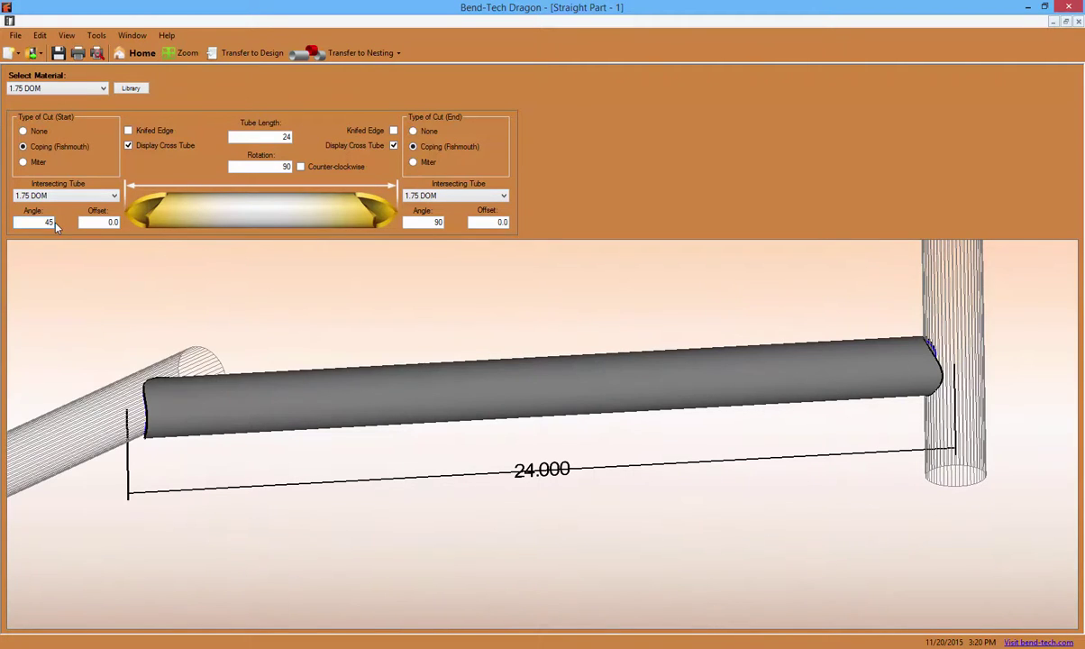
double_click(448, 223)
type("45")
mouse_move(515, 314)
left_mouse_down()
mouse_move(574, 352)
mouse_move(719, 387)
mouse_move(698, 422)
mouse_move(560, 388)
mouse_move(539, 344)
mouse_move(546, 320)
mouse_move(578, 334)
left_mouse_up()
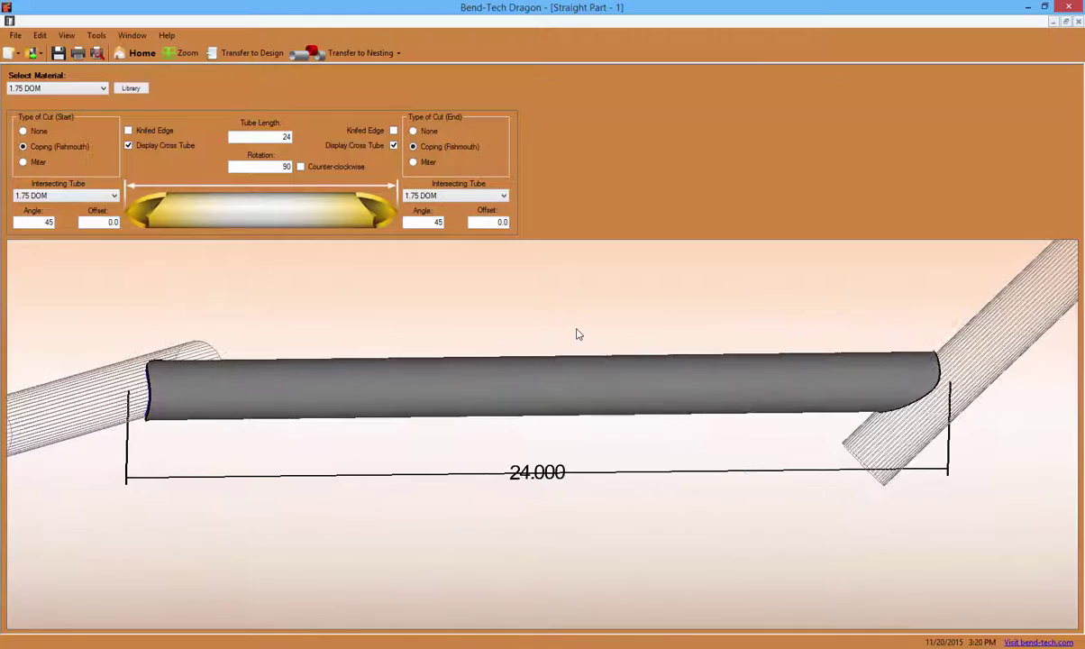
Convert the straight tube to a 2-D design and send it to a new nesting project
left_click(270, 54)
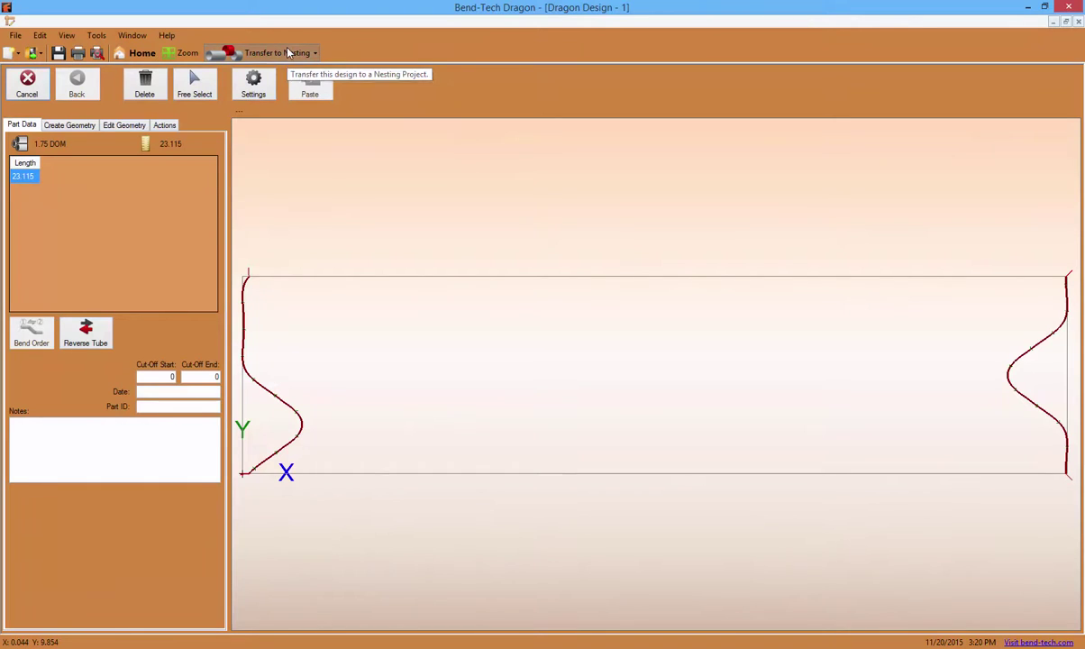
left_click(287, 53)
left_click(287, 69)
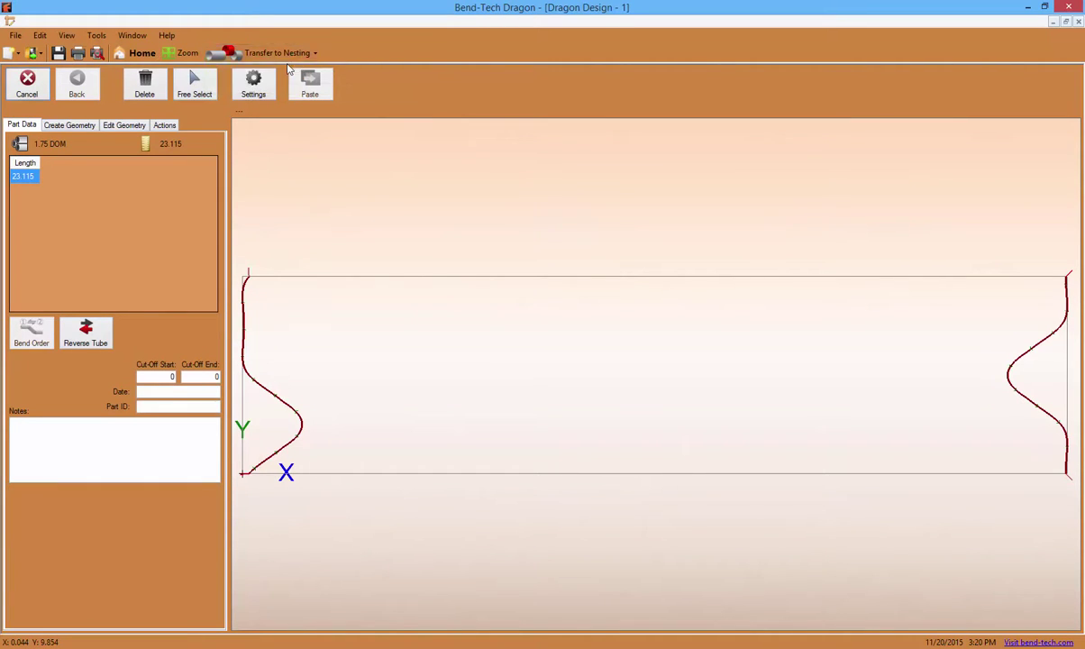
Place two copies of the coped tube on the 140 stock, butted end to end
left_click(97, 173)
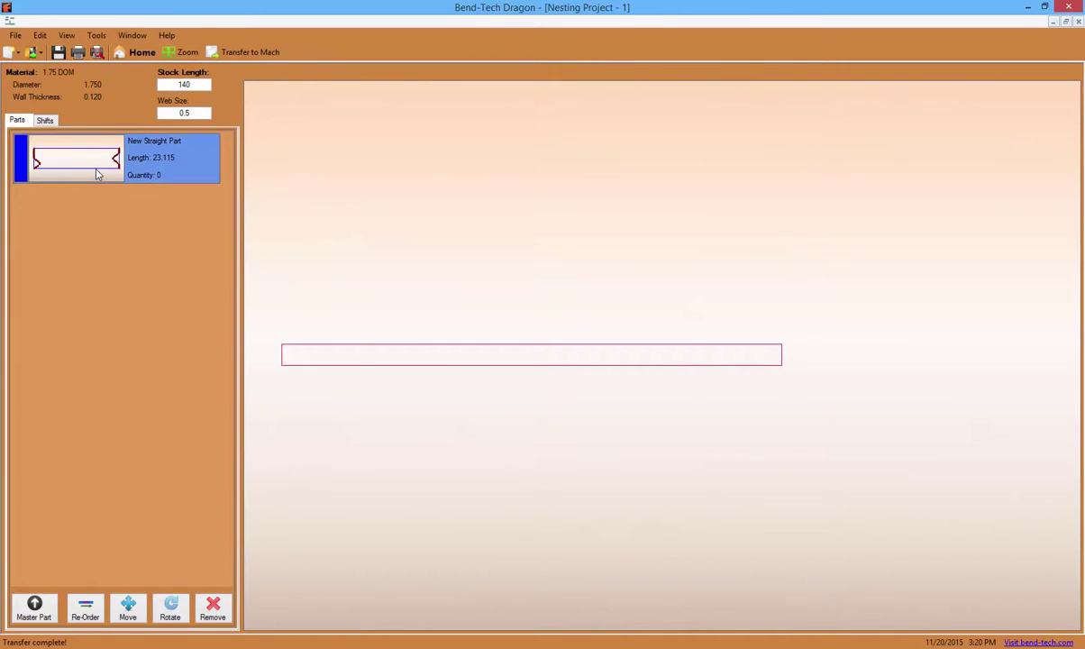
left_click(97, 173)
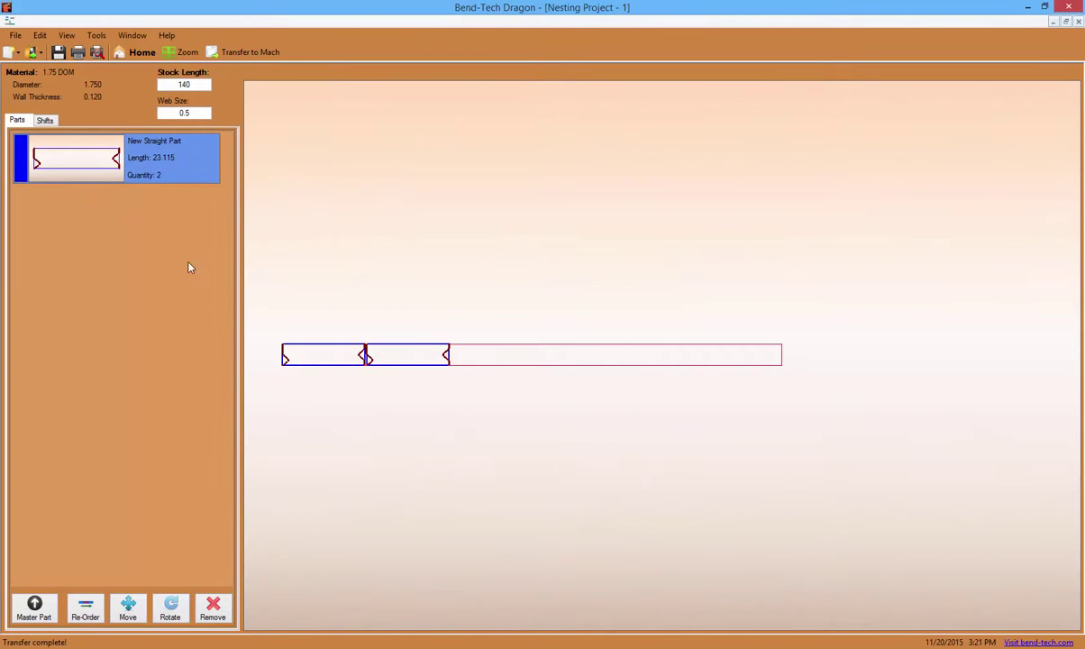
mouse_move(377, 388)
middle_mouse_down()
mouse_move(561, 387)
mouse_move(576, 370)
middle_mouse_up()
scroll(576, 371, "up", 3)
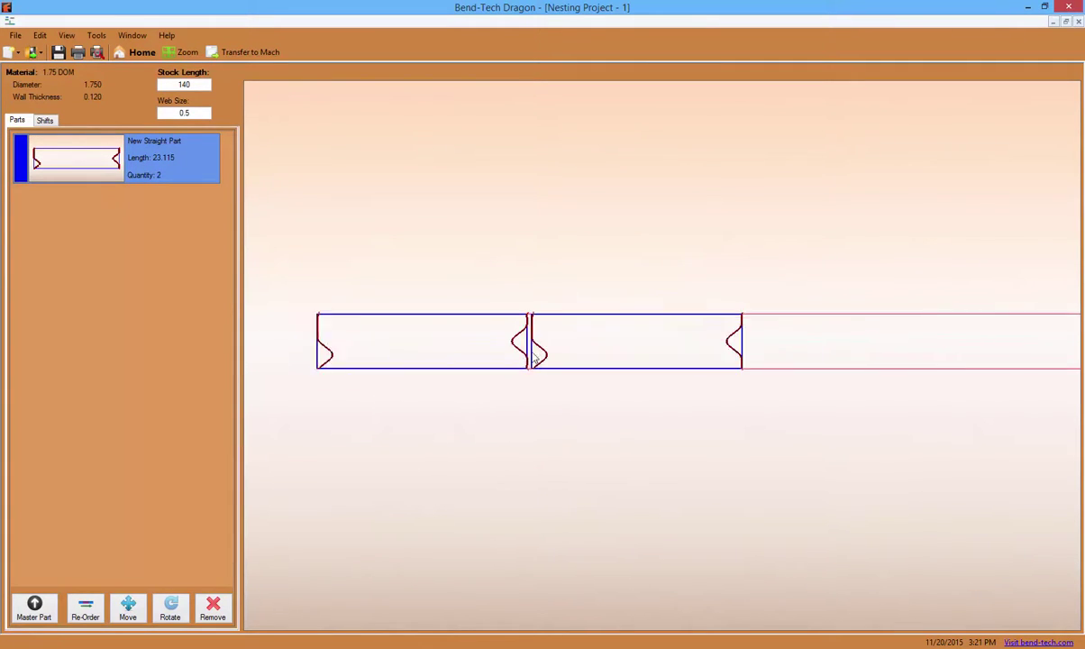
scroll(522, 349, "up", 1)
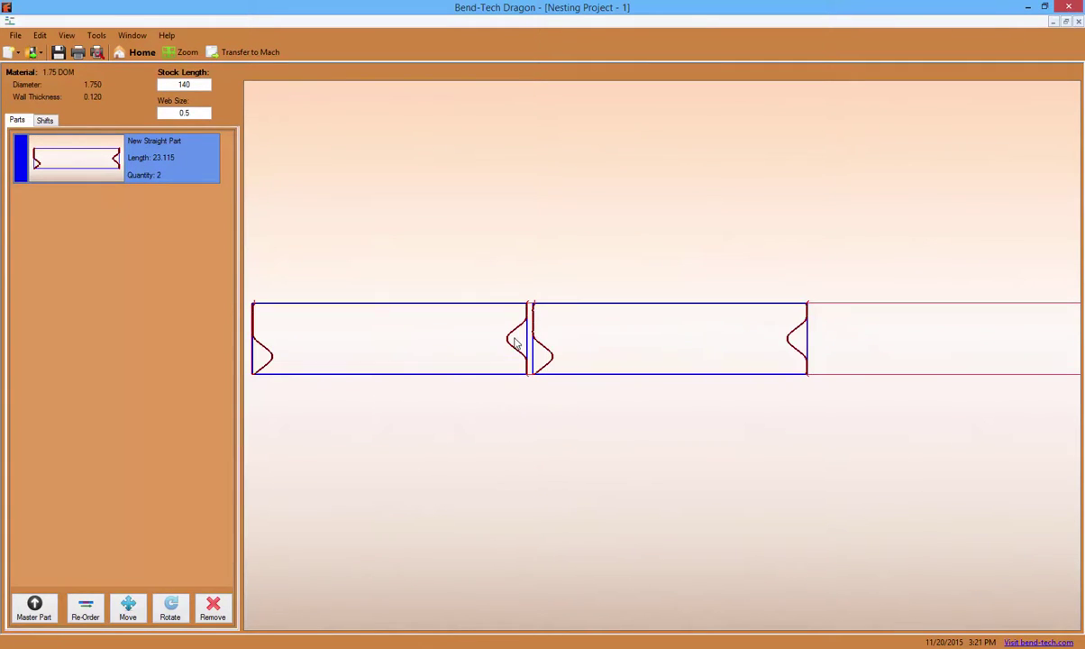
left_click(128, 620)
left_click(587, 366)
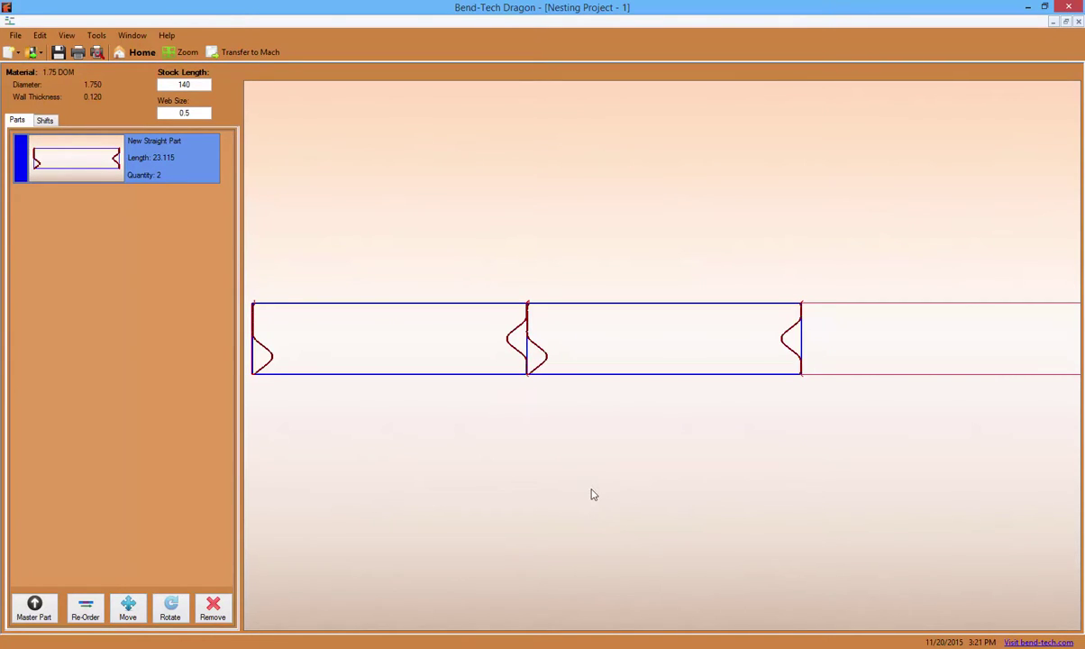
left_click(1052, 20)
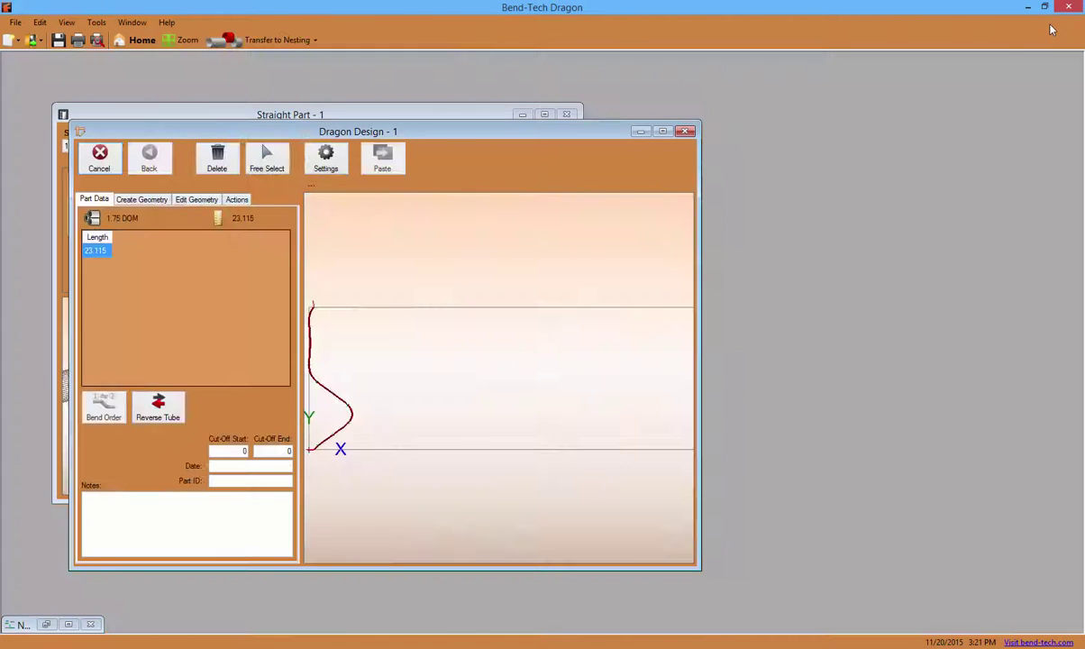
Create a new bent part with two 12-long legs, rotation 0, and one 45° bend
left_click(639, 133)
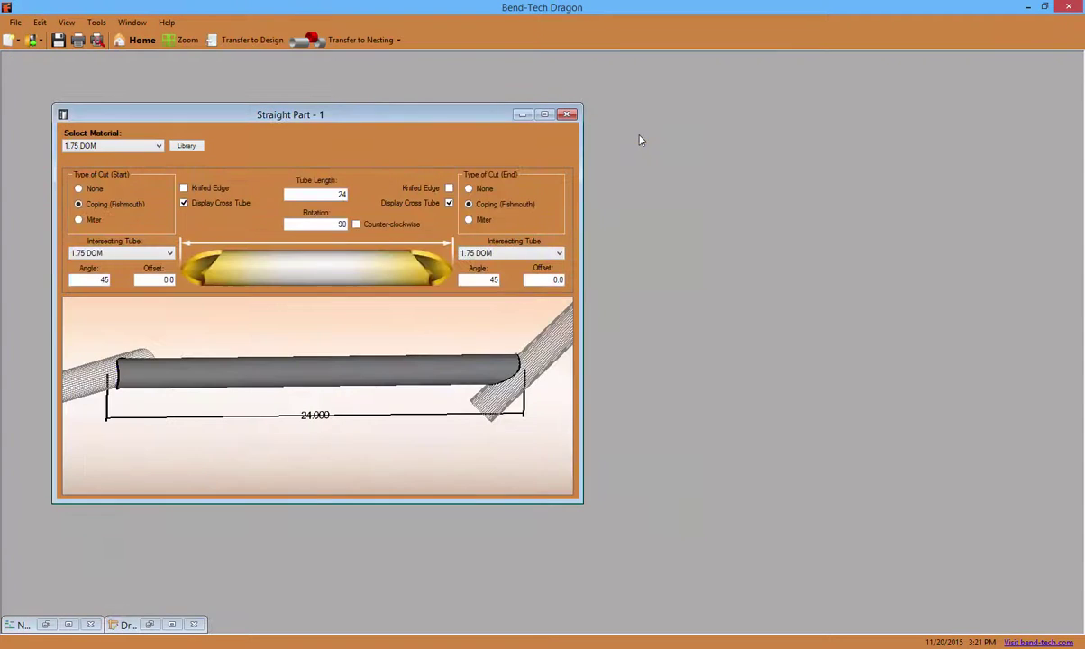
left_click(522, 116)
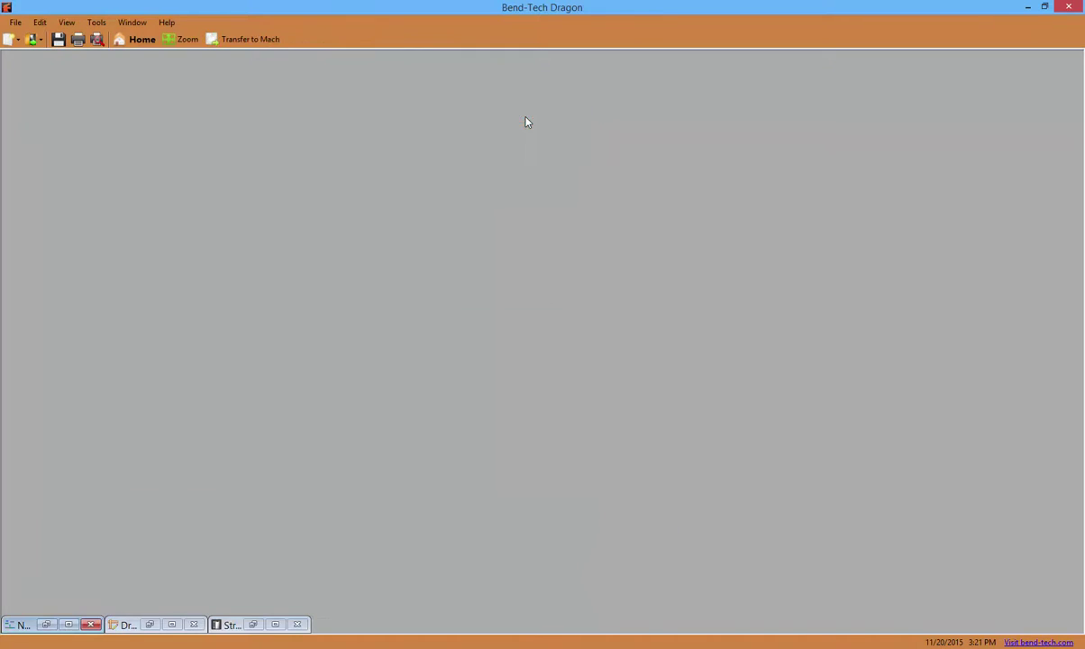
left_click(15, 22)
mouse_move(50, 37)
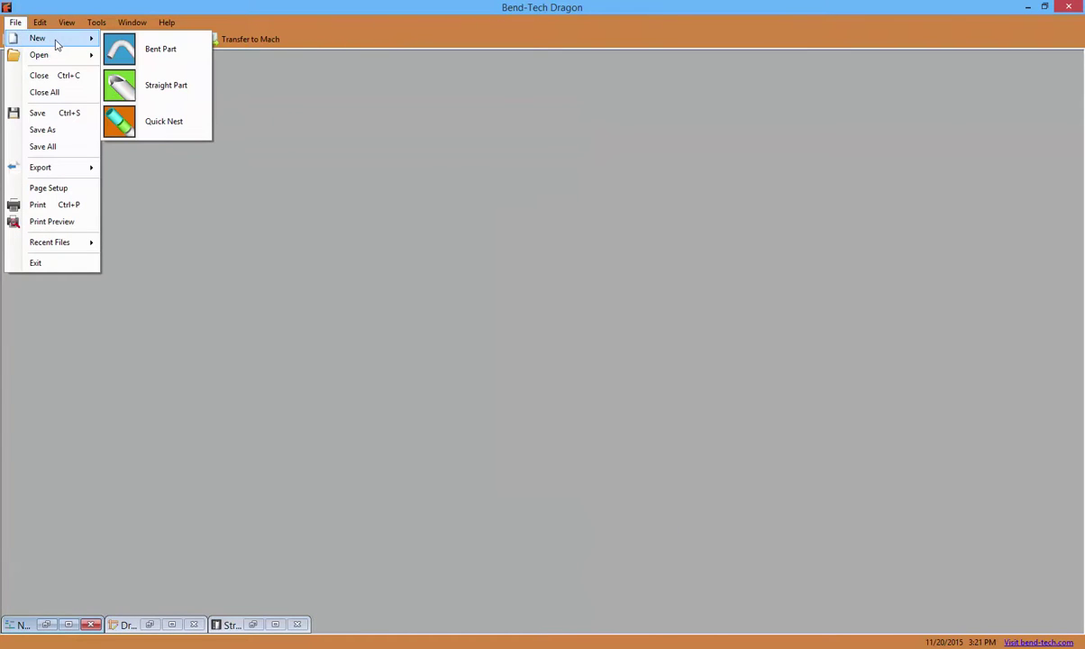
left_click(135, 56)
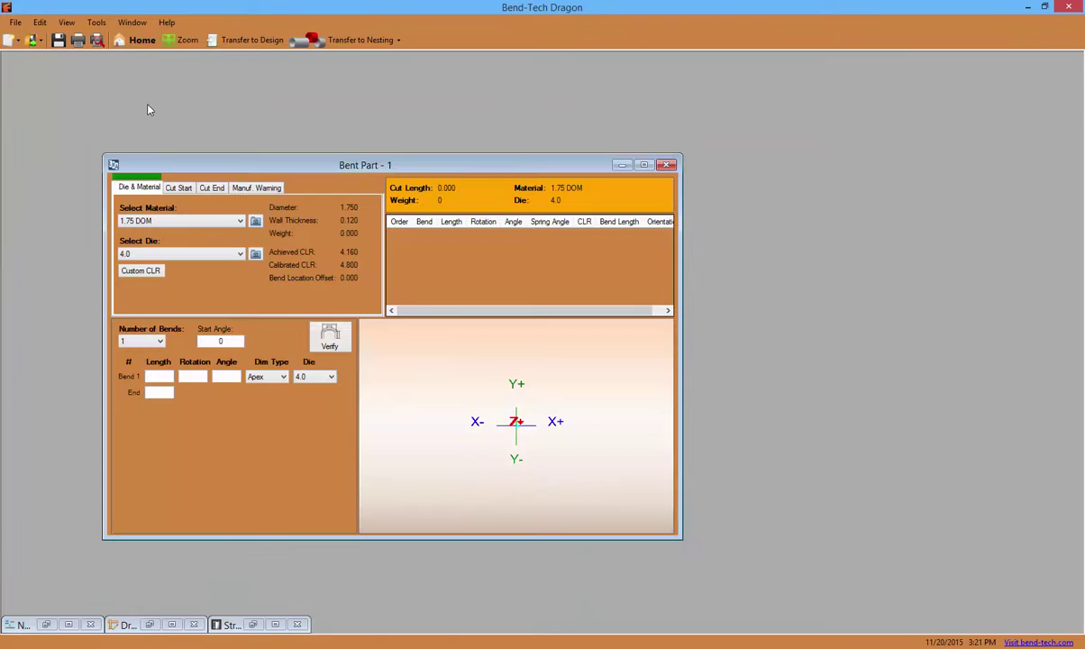
left_click(644, 166)
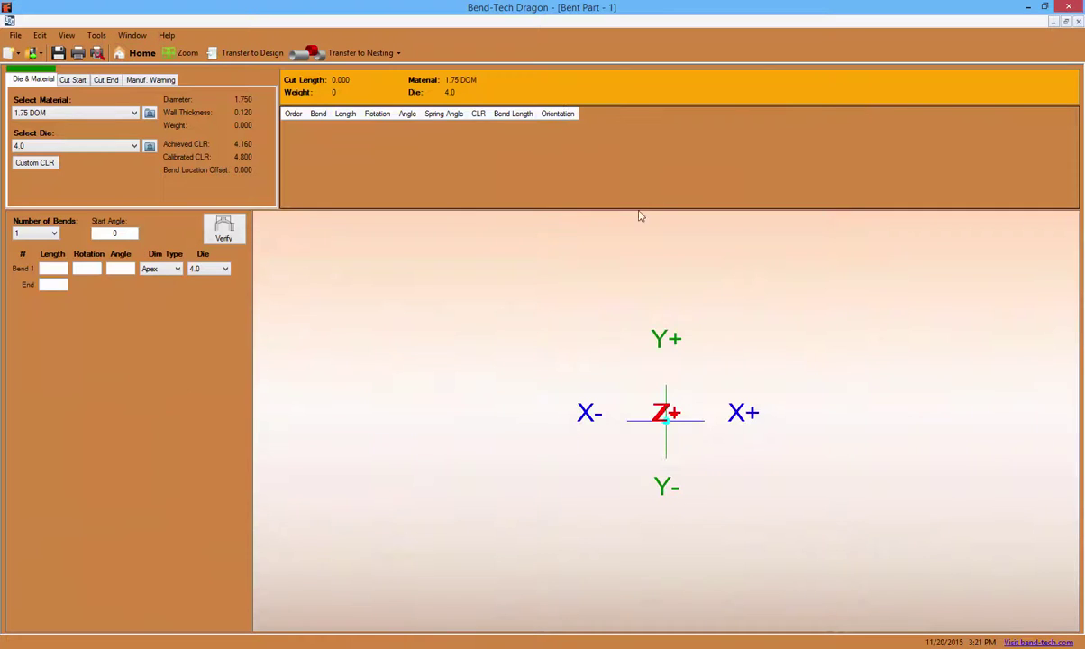
left_click(63, 268)
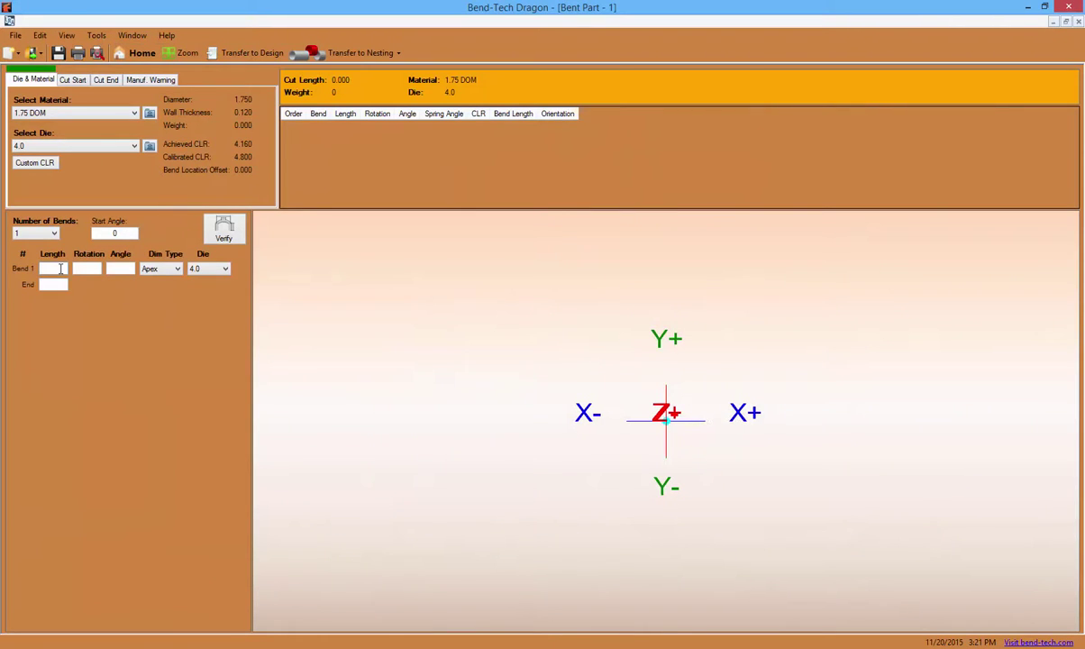
type("120")
type("512")
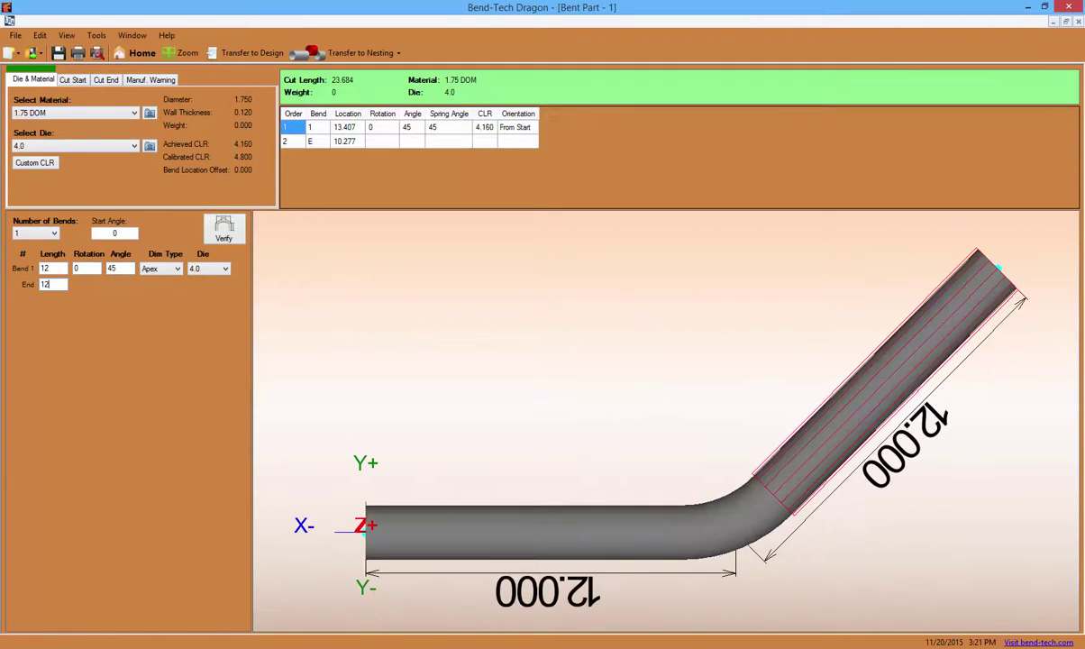
Fishmouth-cope both ends of the bent tube with cross tubes displayed
left_click(75, 80)
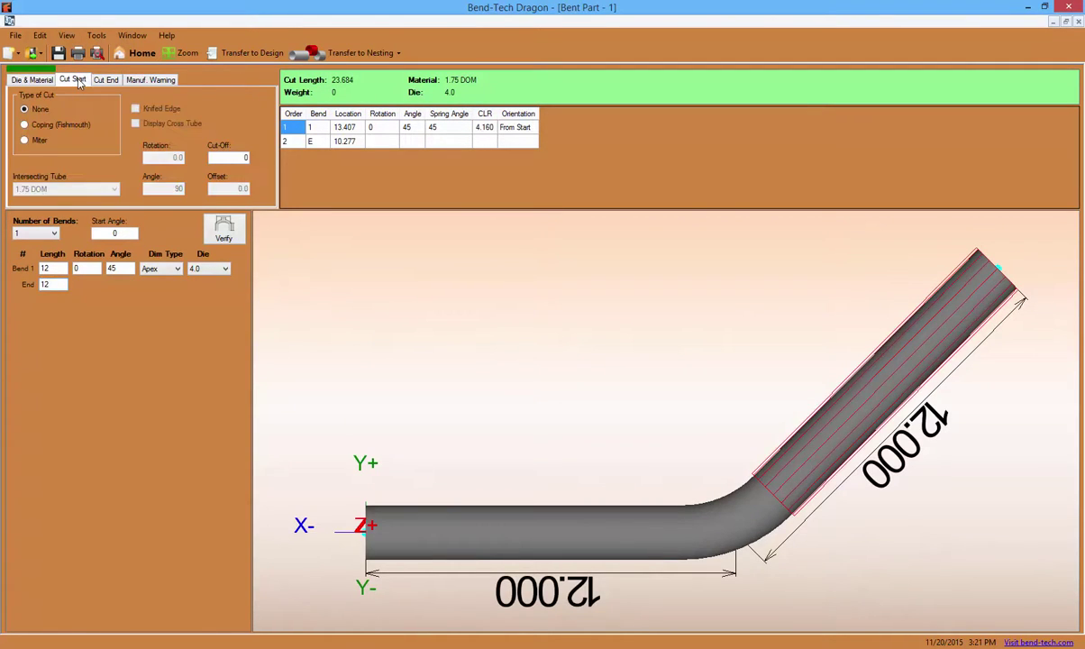
left_click(54, 128)
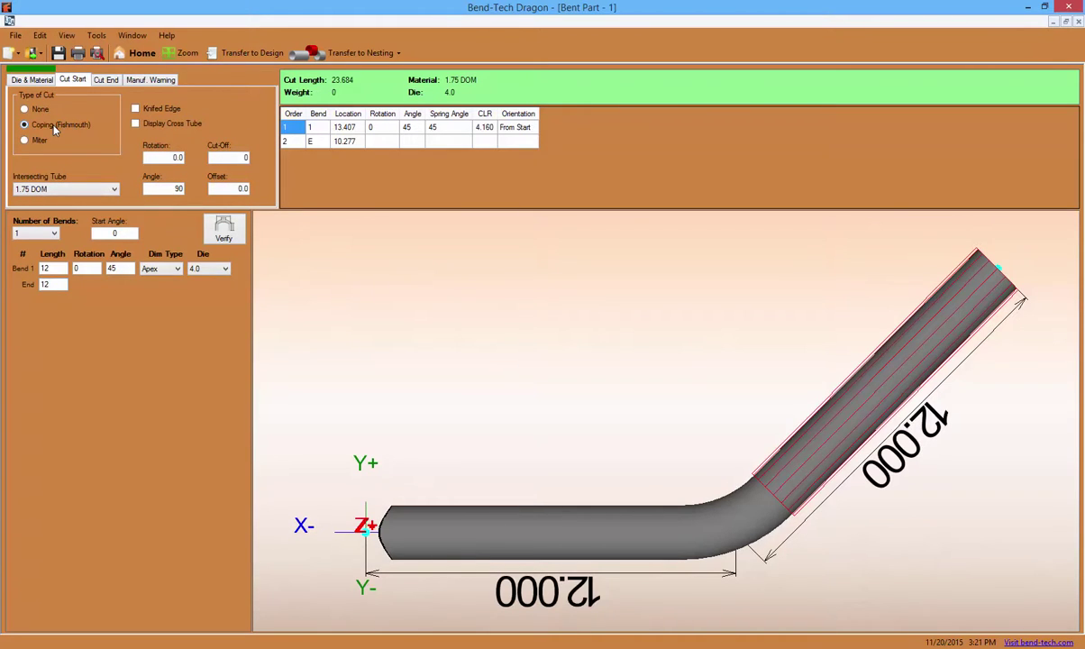
left_click(135, 123)
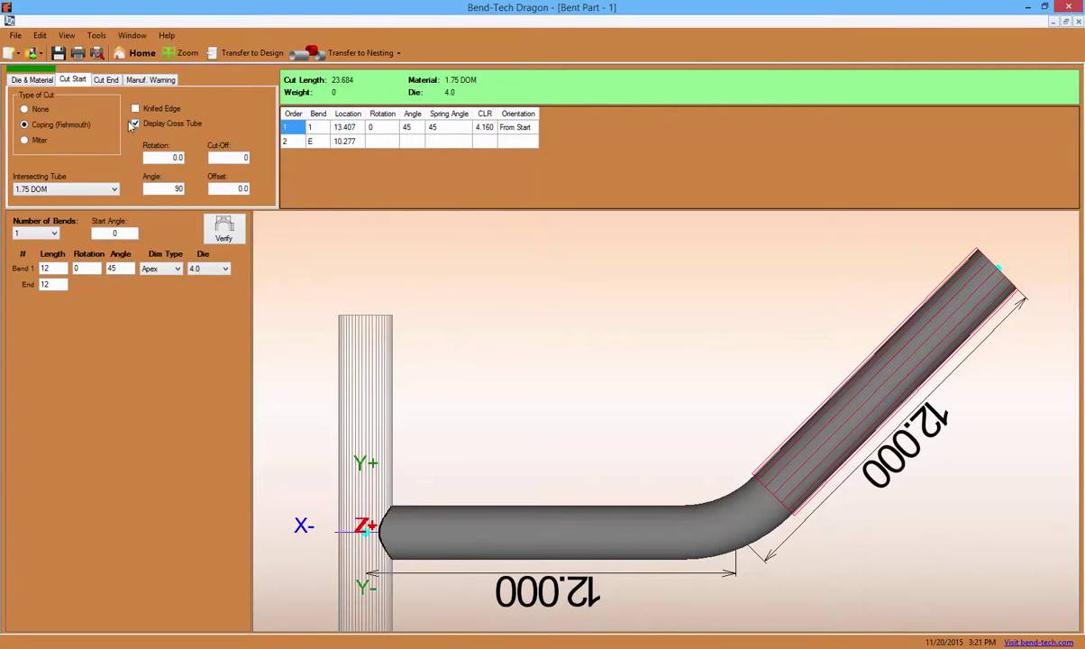
left_click(105, 80)
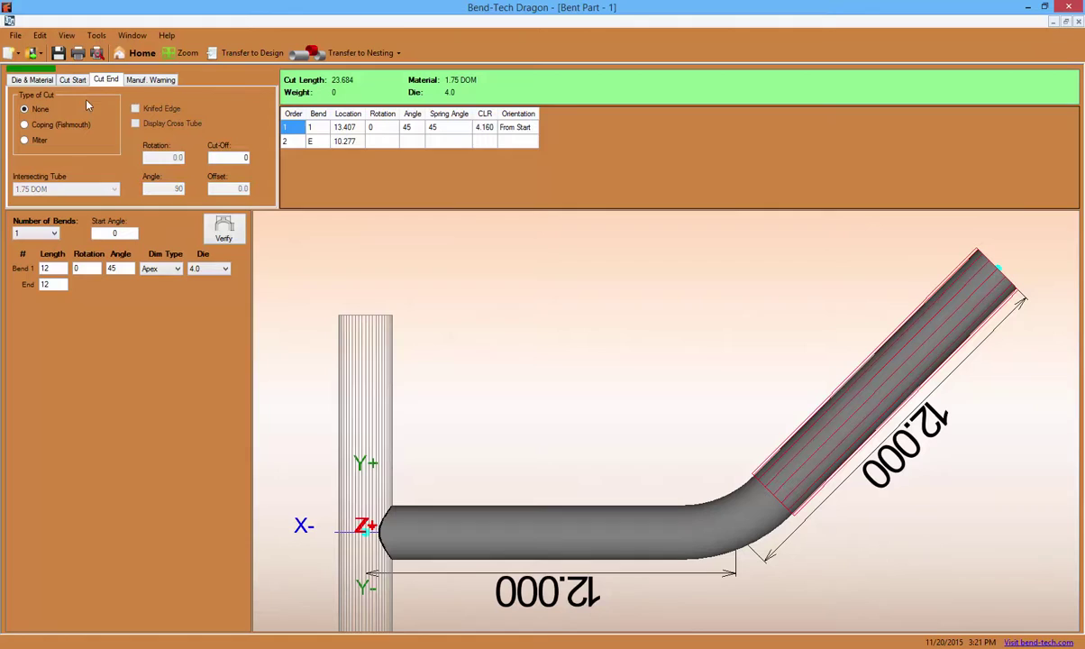
left_click(59, 128)
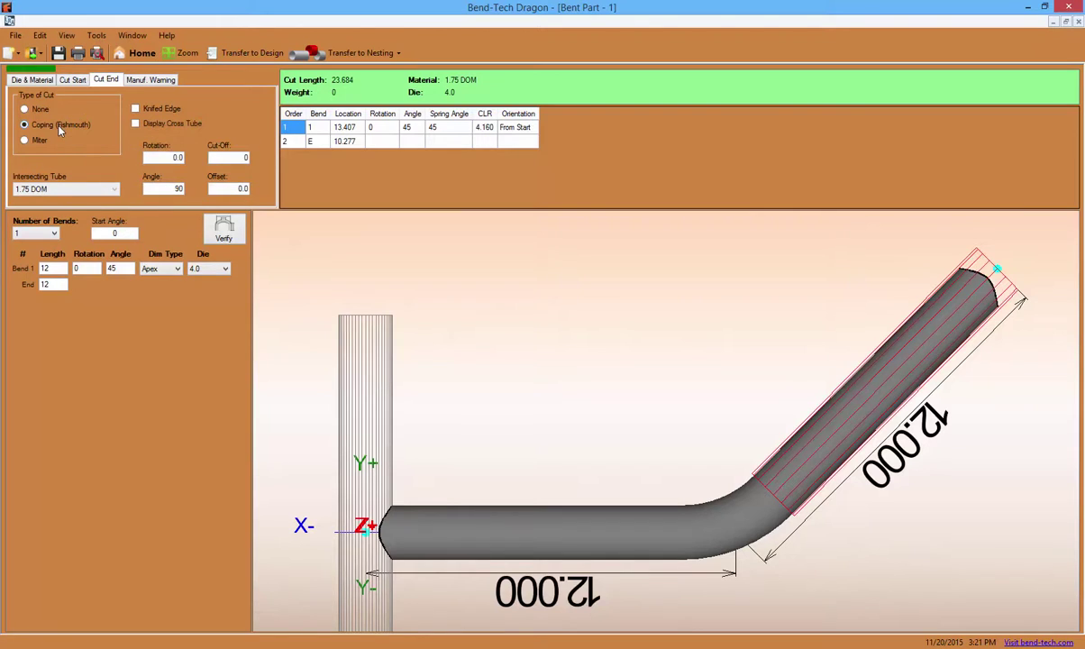
left_click(136, 124)
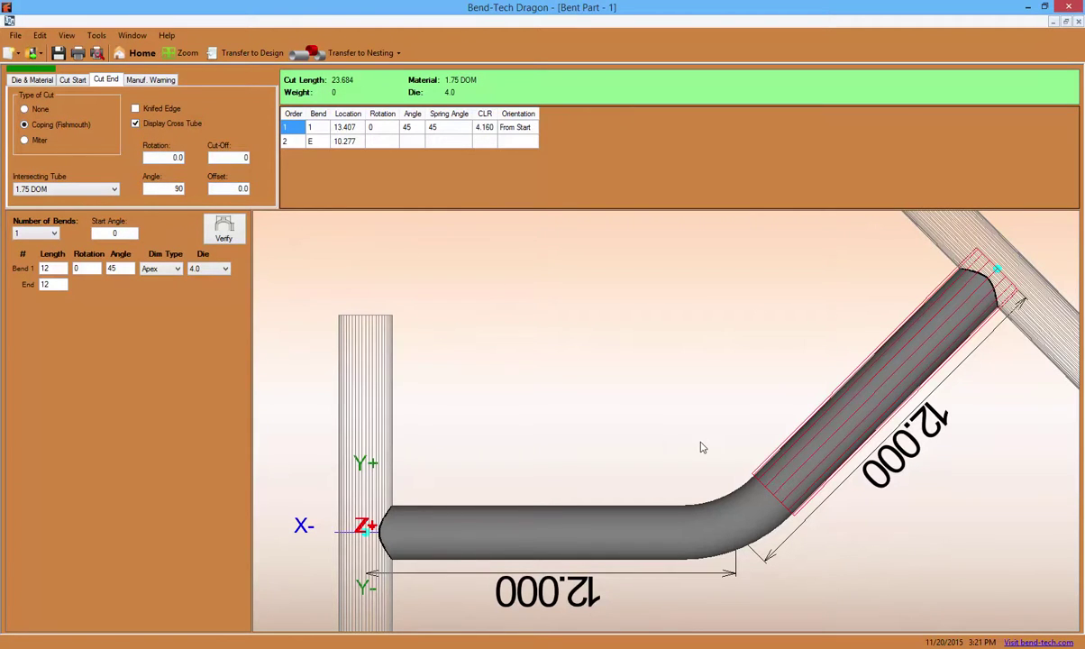
scroll(704, 447, "down", 2)
scroll(709, 450, "down", 2)
mouse_move(710, 453)
left_mouse_down()
mouse_move(769, 436)
mouse_move(809, 465)
mouse_move(654, 504)
mouse_move(567, 421)
mouse_move(589, 419)
left_mouse_up()
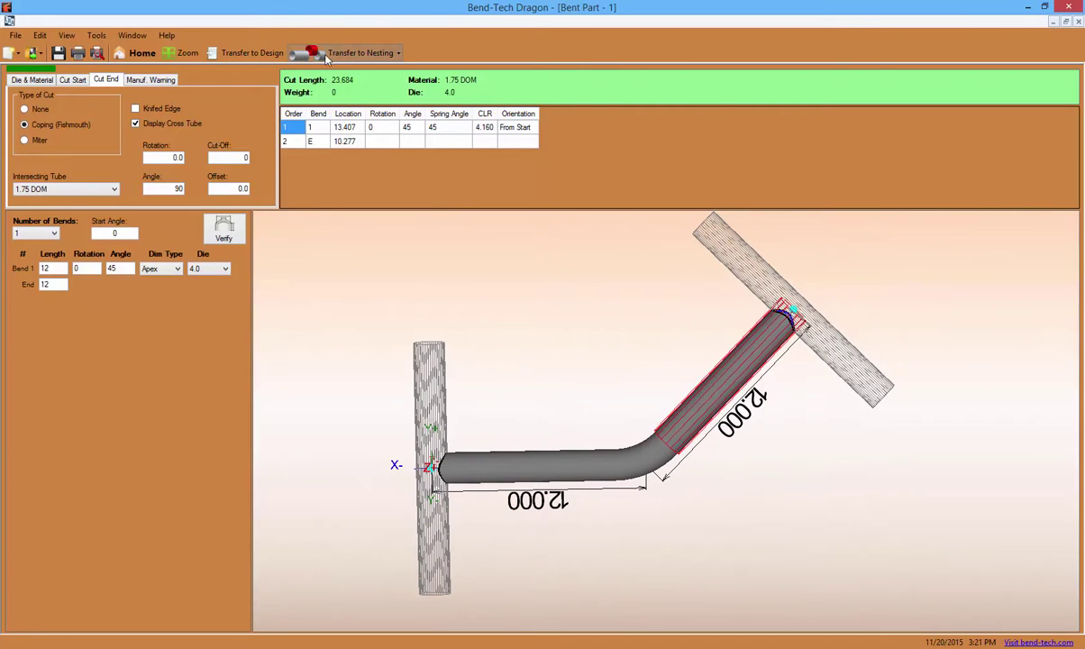
Flatten the bent part, send it to Nesting Project - 1, and bring up that nest
left_click(280, 57)
mouse_move(253, 83)
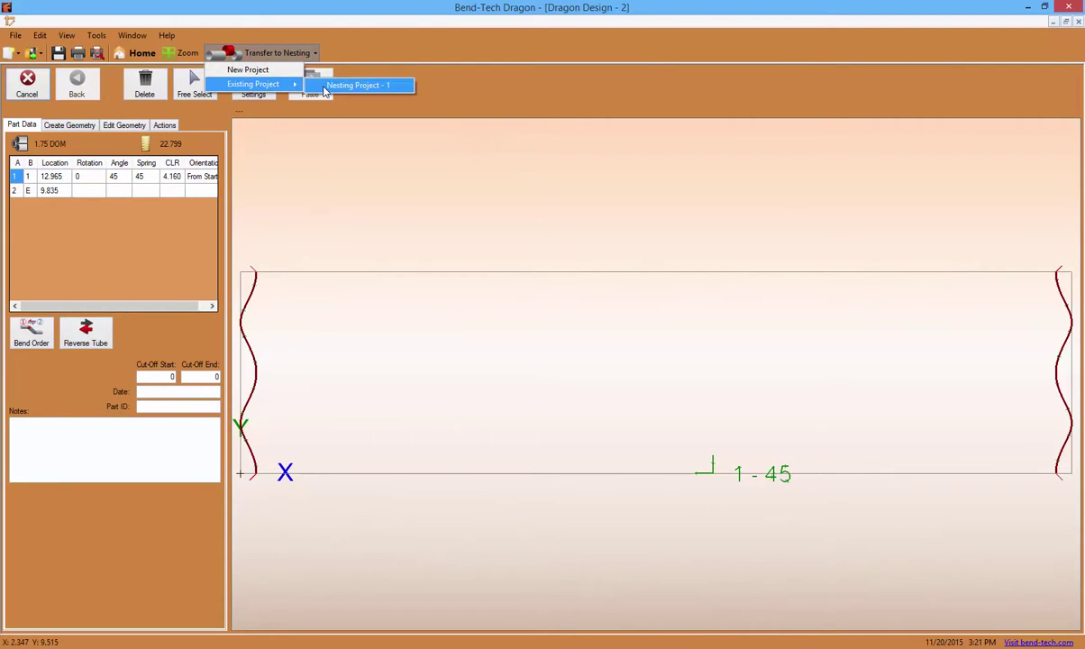
left_click(326, 85)
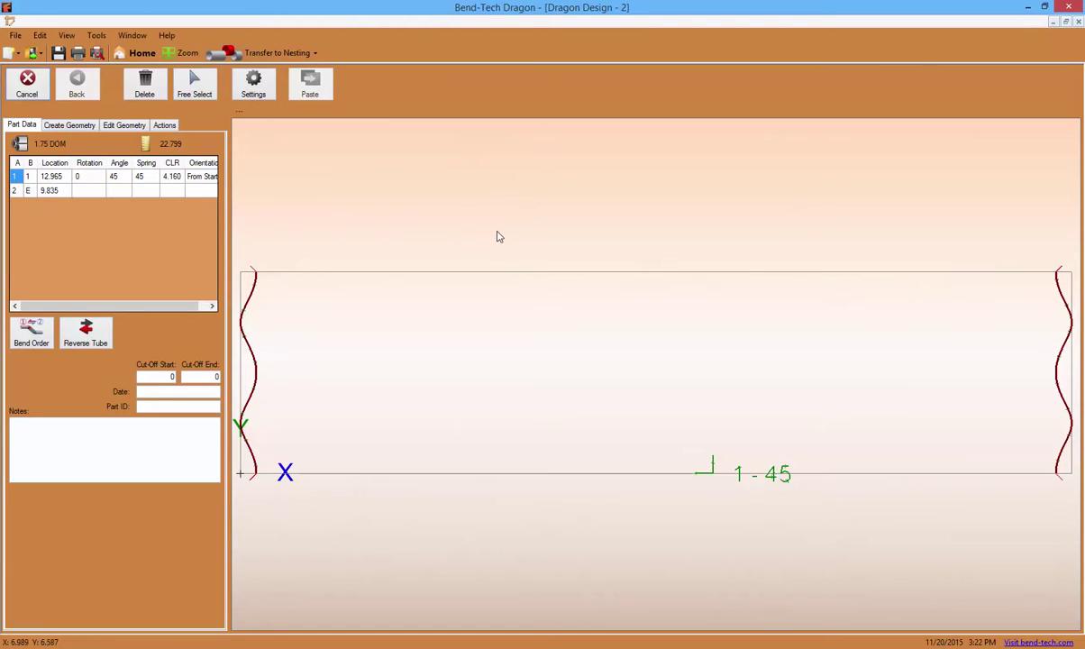
left_click(1054, 22)
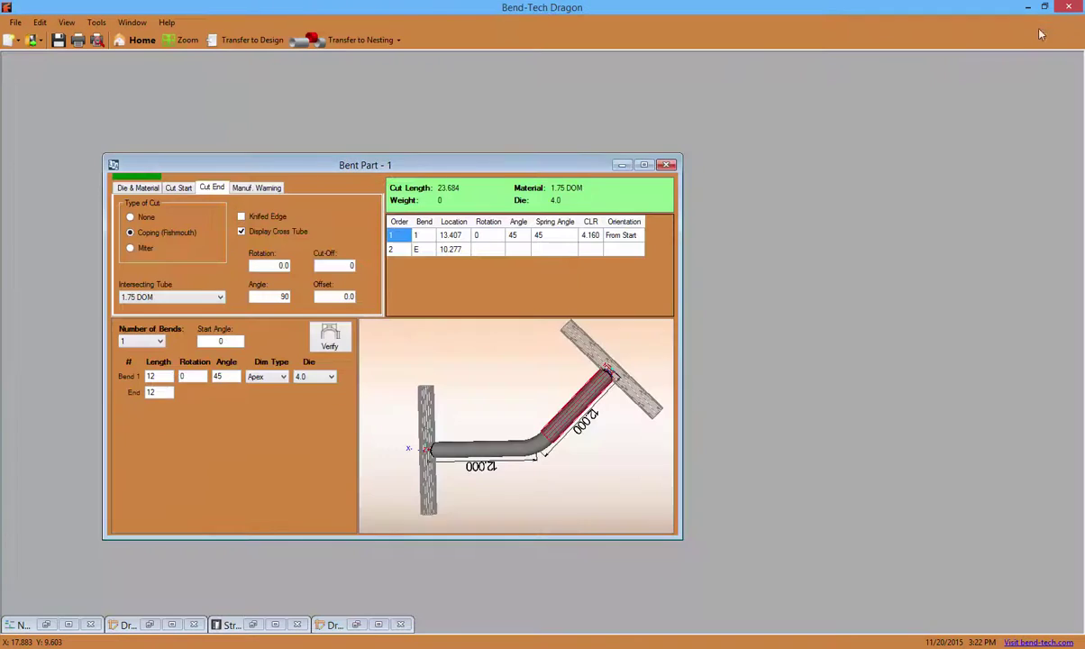
left_click(69, 624)
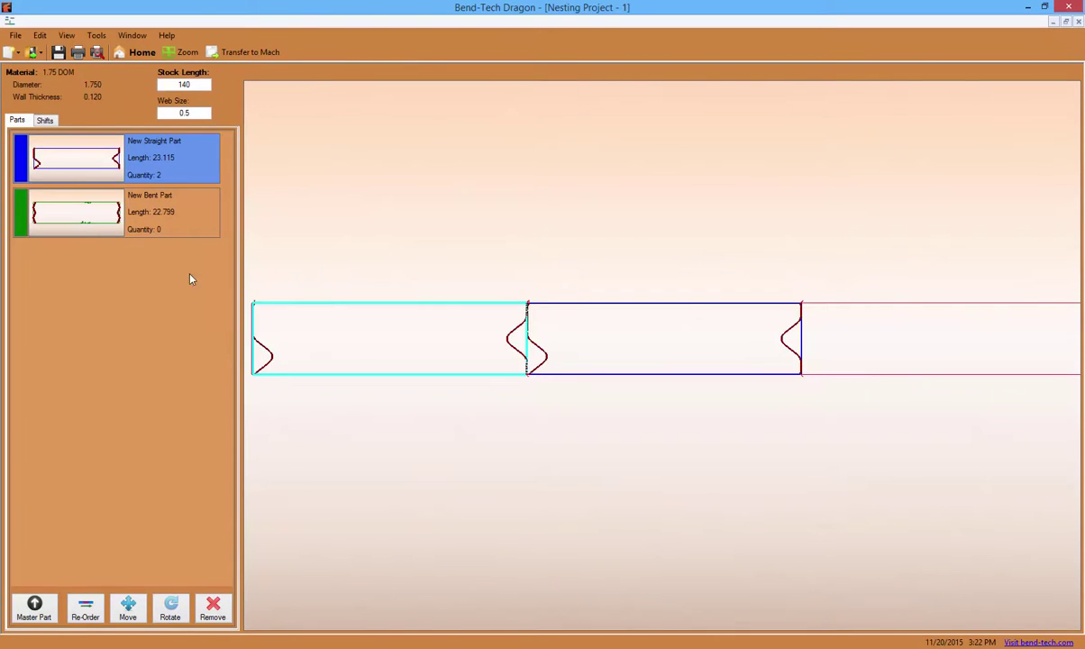
Add two bent parts to the stock and butt them after the straight tubes
left_click(80, 224)
double_click(80, 224)
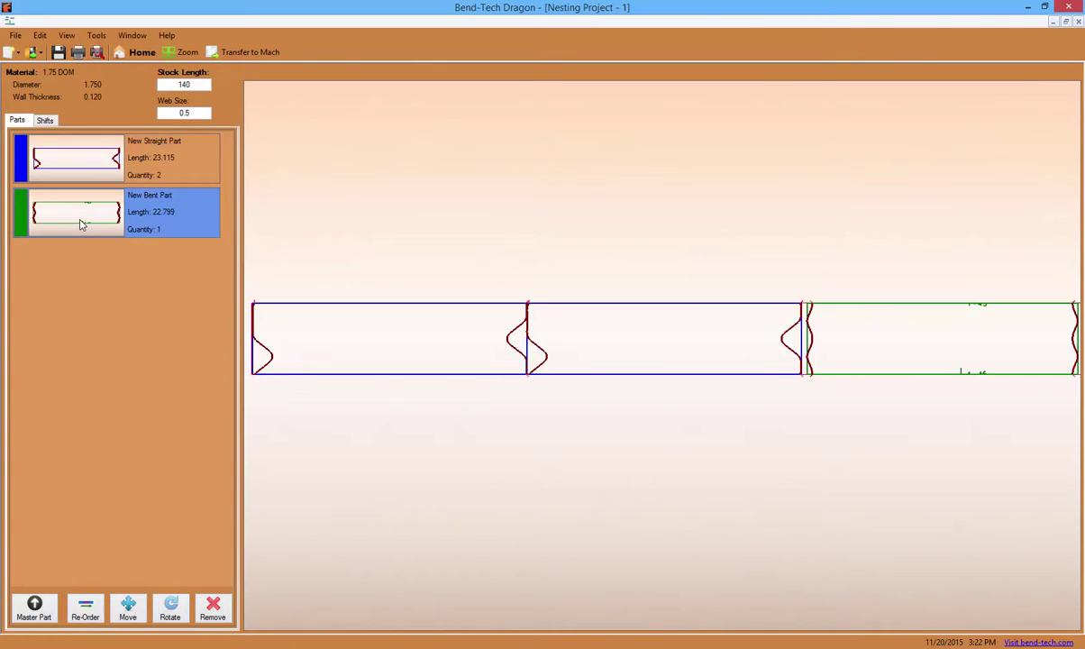
mouse_move(805, 533)
left_mouse_down()
mouse_move(777, 523)
mouse_move(444, 511)
left_mouse_up()
left_click(127, 601)
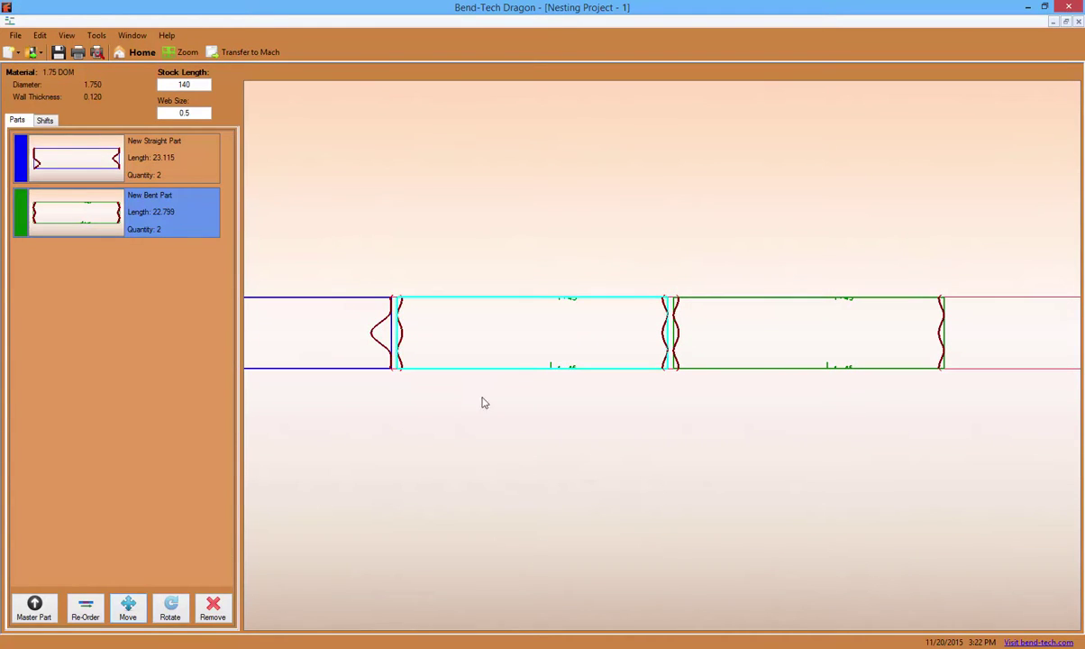
left_click(526, 362)
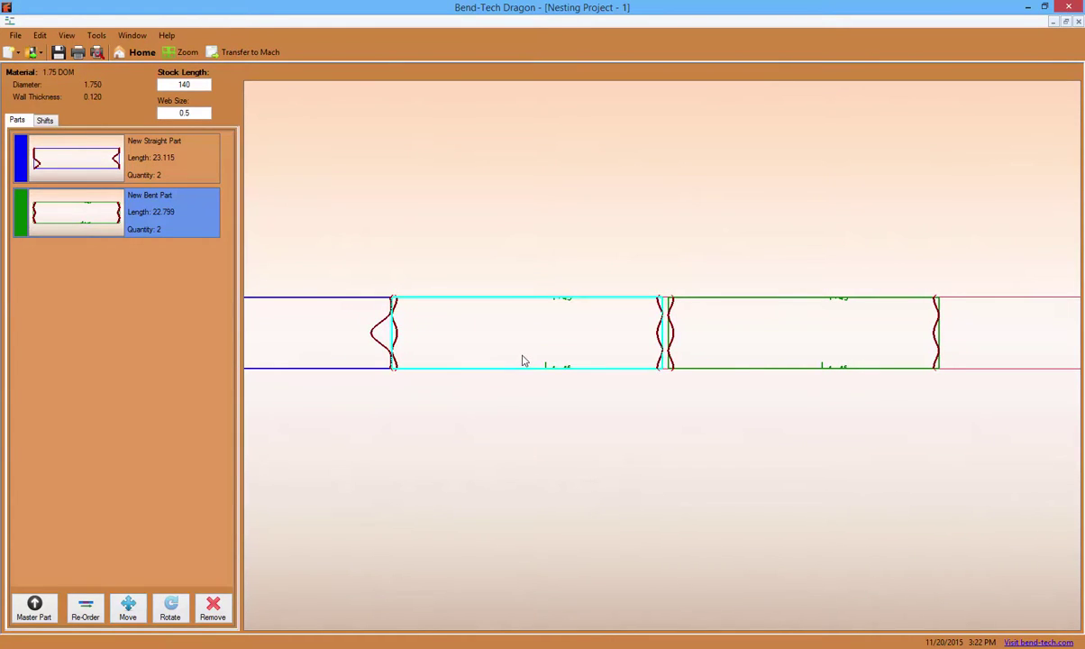
left_click(752, 366)
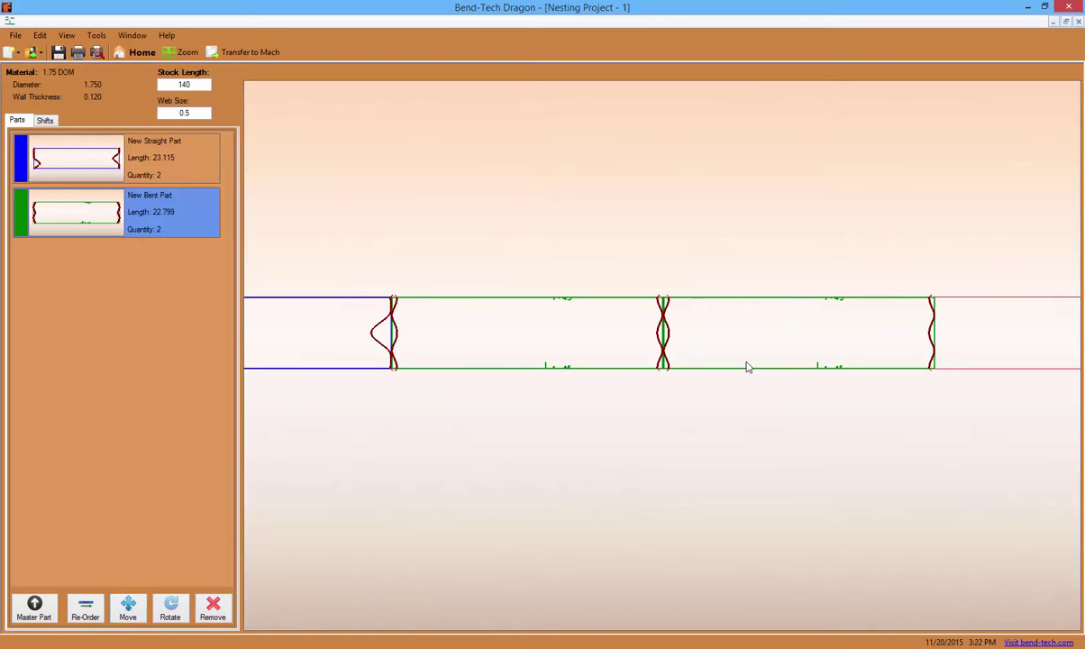
scroll(360, 491, "down", 3)
middle_click_drag(363, 491, 645, 420)
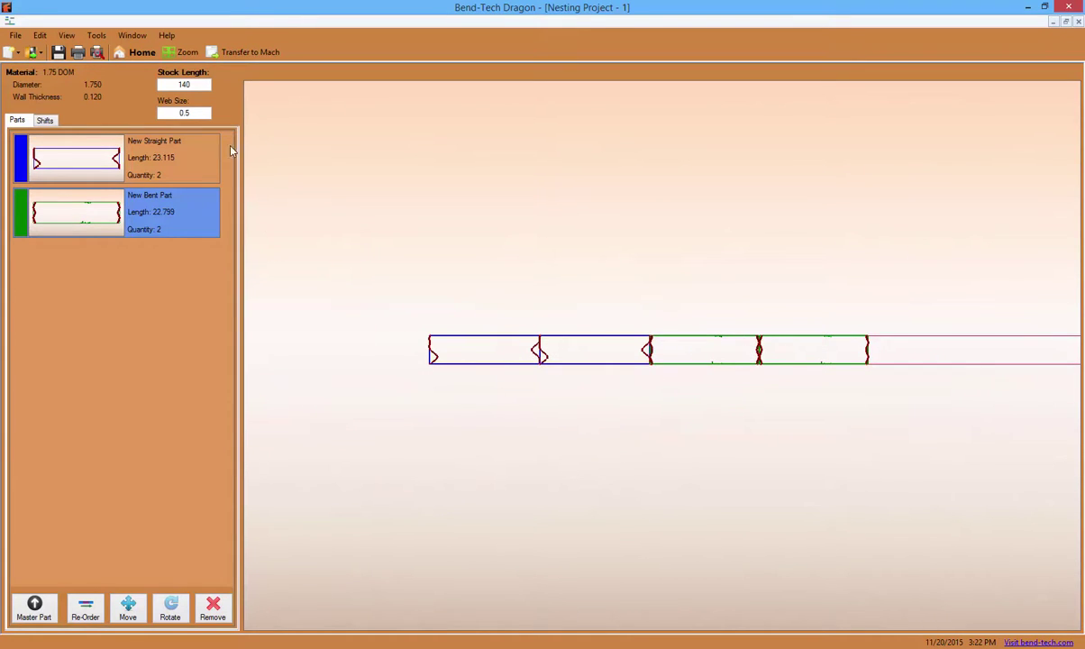